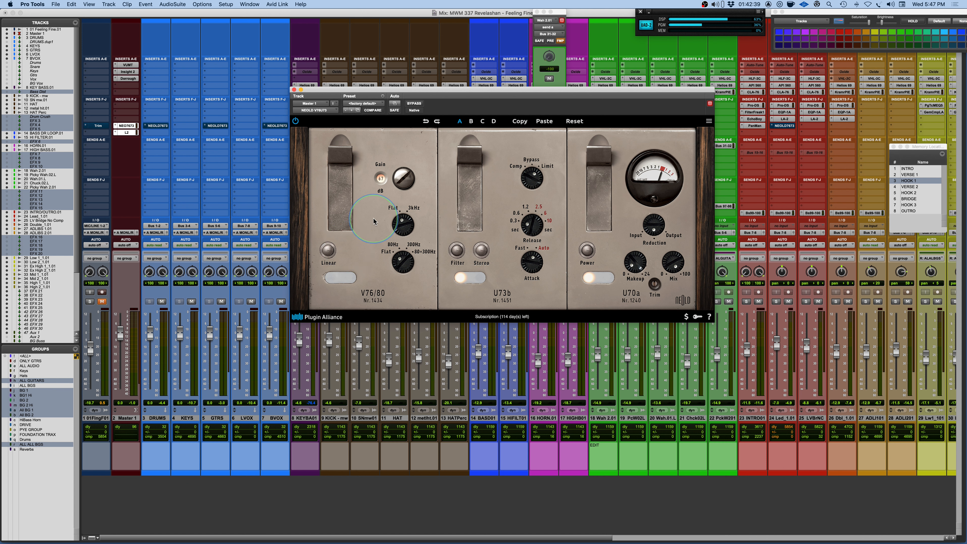
- Toggle the Linear, Filter and Stereo switches of the Master 1 track's NEOLD V76U73 and restore each one
{"action": "left_click", "coordinate": [327, 251]}
{"action": "left_click", "coordinate": [326, 251]}
{"action": "left_click", "coordinate": [457, 253]}
{"action": "left_click", "coordinate": [457, 253]}
{"action": "left_click", "coordinate": [481, 250]}
{"action": "left_click", "coordinate": [481, 250]}
- Try the U73b compressor's mode selector between its Comp, Bypass and Limit positions and return it to its starting position
{"action": "left_click", "coordinate": [516, 168]}
{"action": "left_click", "coordinate": [533, 176]}
{"action": "left_click_drag", "start_coordinate": [533, 178], "coordinate": [538, 123]}
{"action": "left_click_drag", "start_coordinate": [531, 178], "coordinate": [524, 214]}
- Try out the U73b's Release time range and its Attack selector, leaving both at their starting positions
{"action": "mouse_move", "coordinate": [521, 229]}
{"action": "left_mouse_down"}
{"action": "mouse_move", "coordinate": [525, 206]}
{"action": "mouse_move", "coordinate": [519, 245]}
{"action": "left_mouse_up"}
{"action": "left_click_drag", "start_coordinate": [524, 232], "coordinate": [533, 203]}
{"action": "left_click_drag", "start_coordinate": [533, 237], "coordinate": [530, 243]}
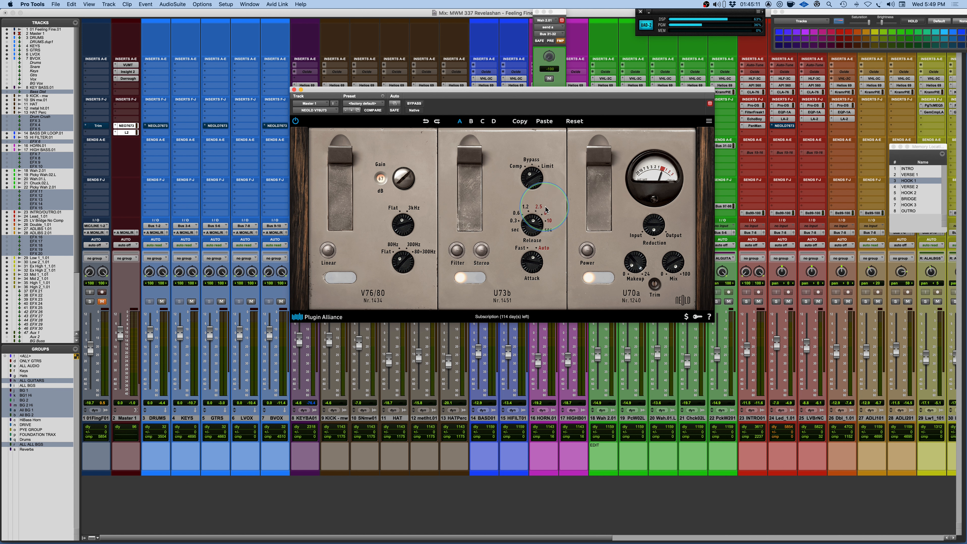
{"action": "left_click_drag", "start_coordinate": [533, 226], "coordinate": [529, 228]}
{"action": "left_click_drag", "start_coordinate": [530, 229], "coordinate": [502, 321]}
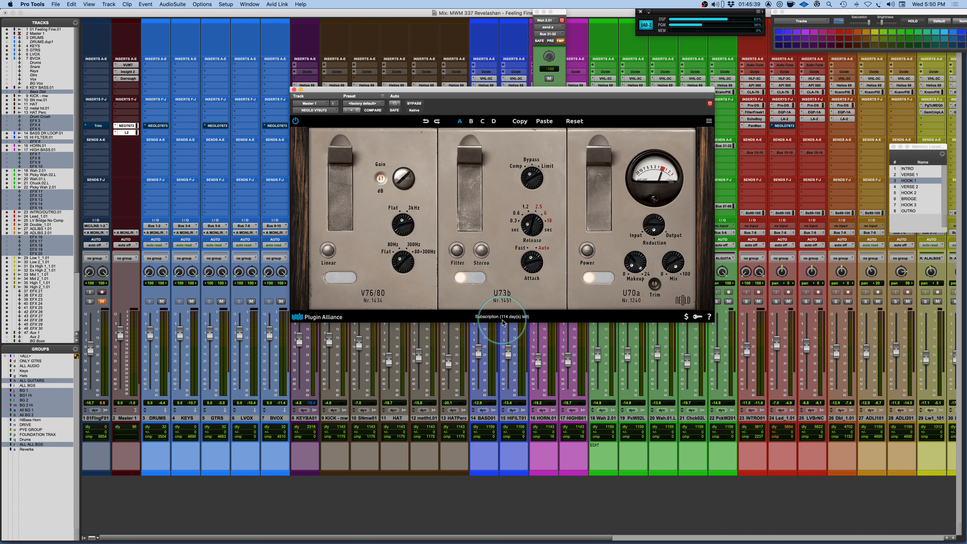
{"action": "left_click_drag", "start_coordinate": [531, 262], "coordinate": [532, 251]}
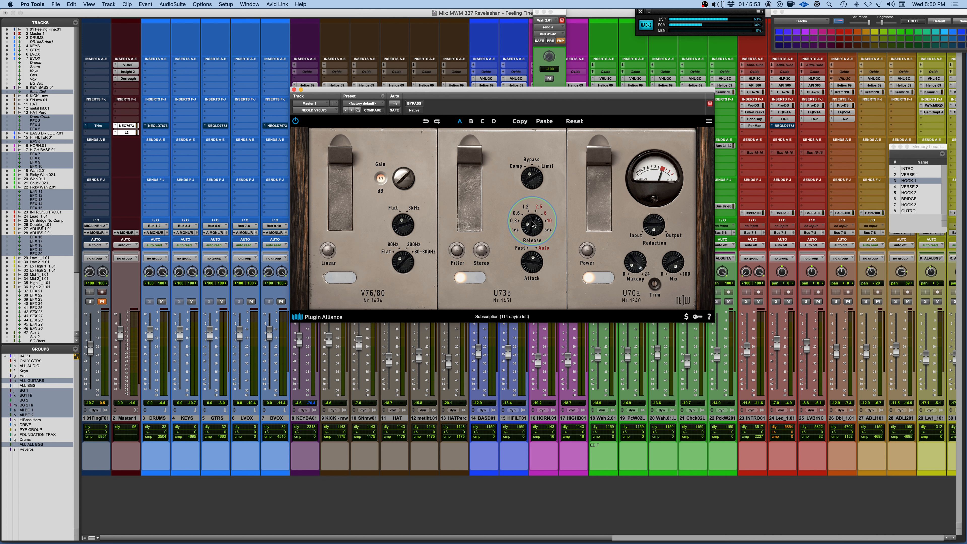
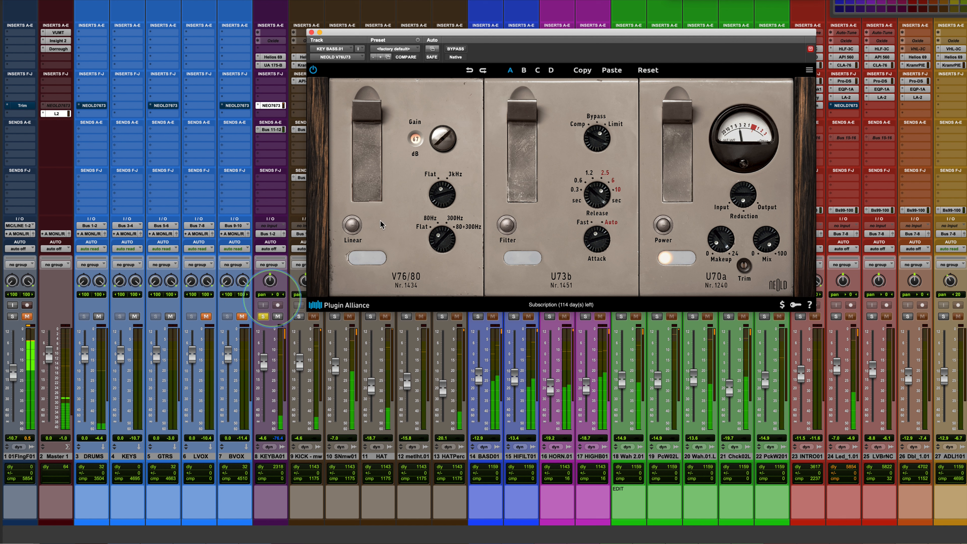
- Raise the V76/80 gain sharply on KEY BASS.01 and compare the sound with the plug-in bypassed and active
{"action": "left_click_drag", "start_coordinate": [446, 144], "coordinate": [436, 15]}
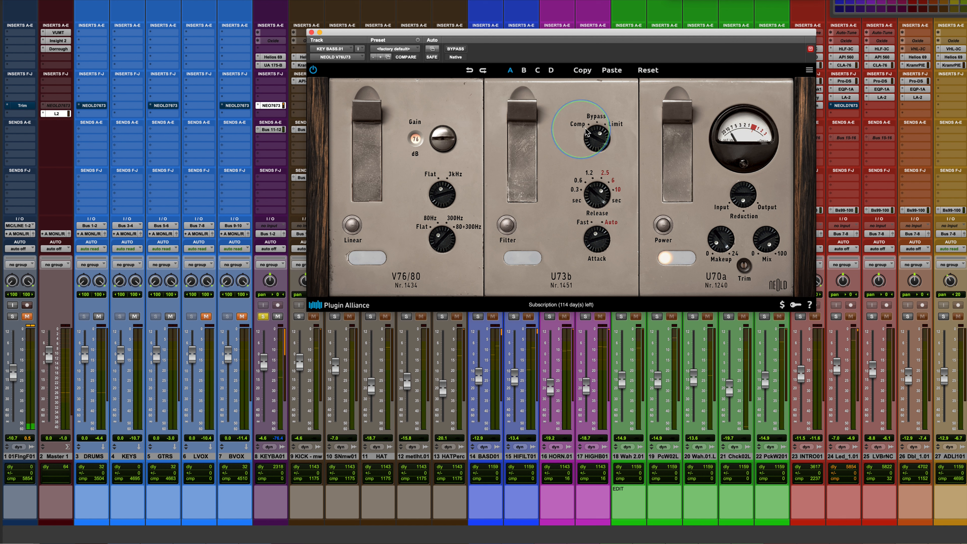
{"action": "left_click", "coordinate": [602, 139]}
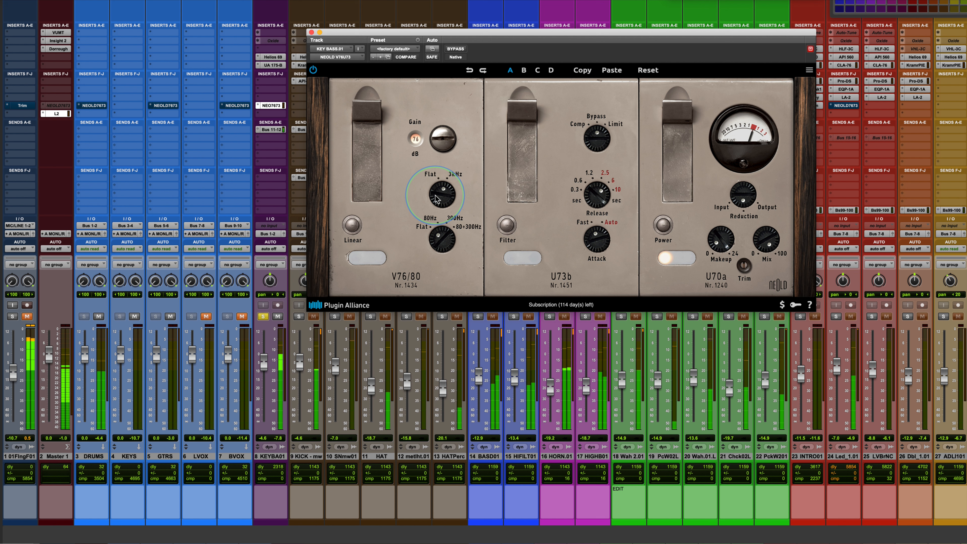
{"action": "left_click", "coordinate": [458, 50]}
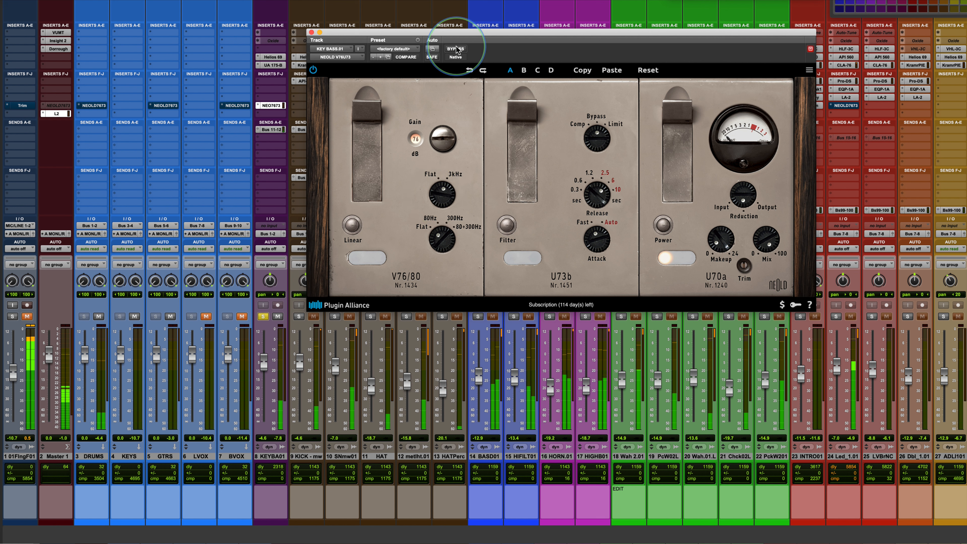
{"action": "left_click", "coordinate": [457, 50]}
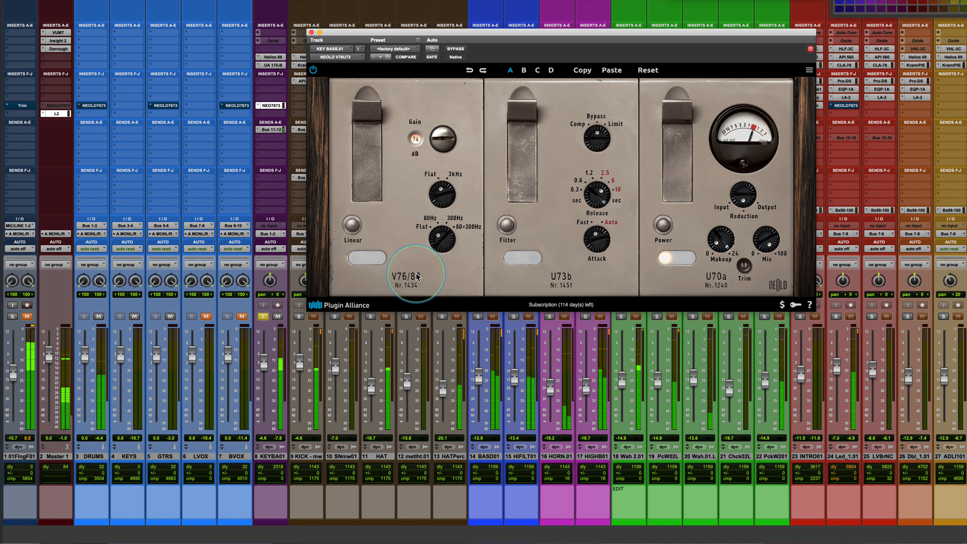
{"action": "left_click", "coordinate": [456, 50]}
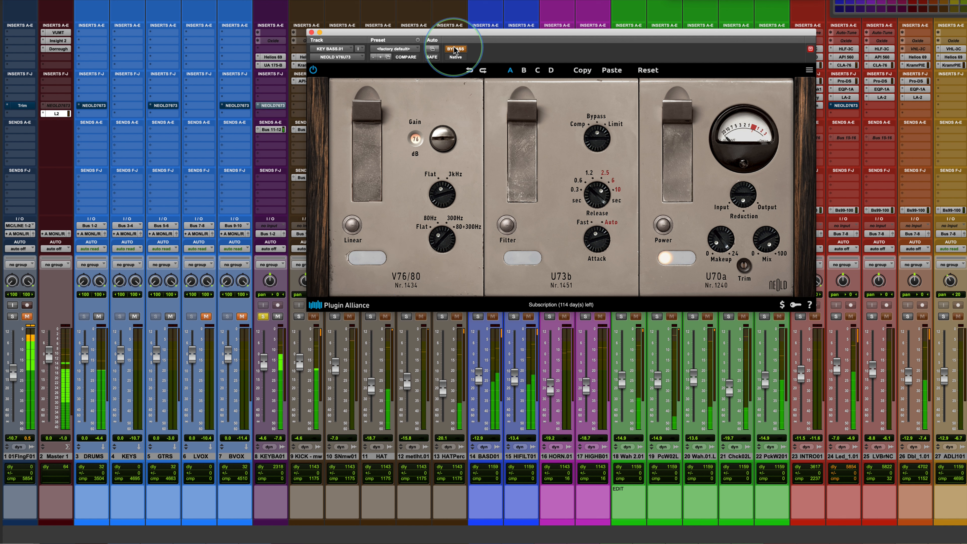
{"action": "left_click", "coordinate": [456, 49]}
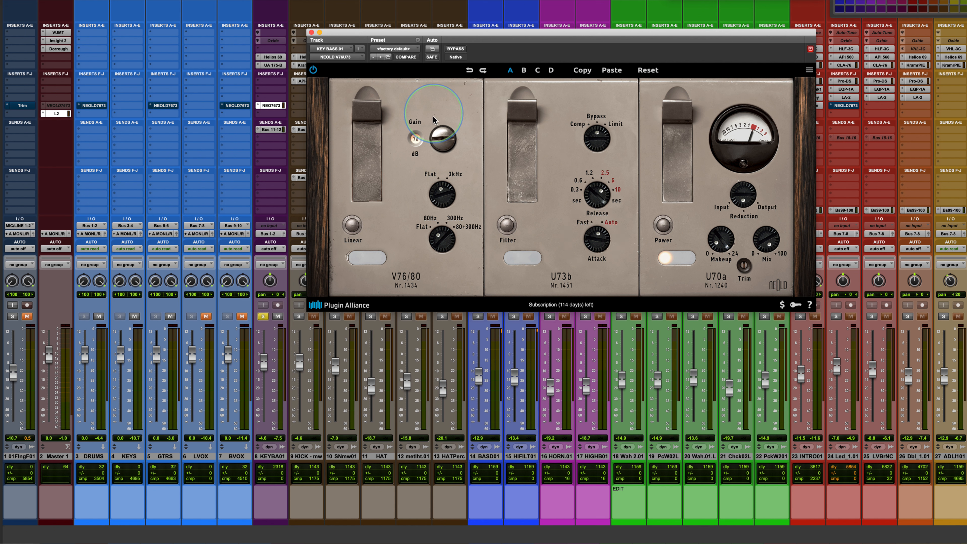
- Lower the KEY BASS.01 preamp gain to 47 dB, switch the U73b compressor mode and start playback
{"action": "left_click_drag", "start_coordinate": [442, 154], "coordinate": [442, 164]}
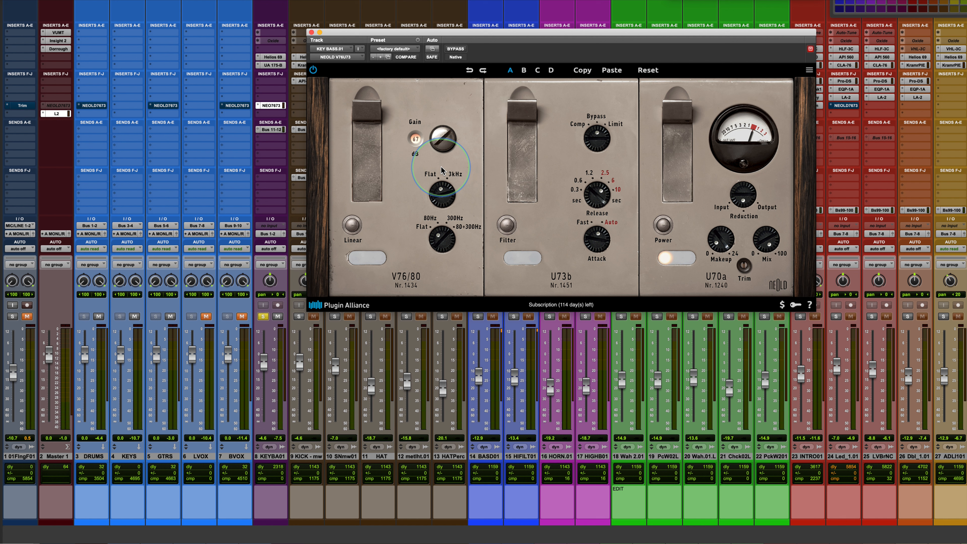
{"action": "left_click_drag", "start_coordinate": [592, 132], "coordinate": [591, 151]}
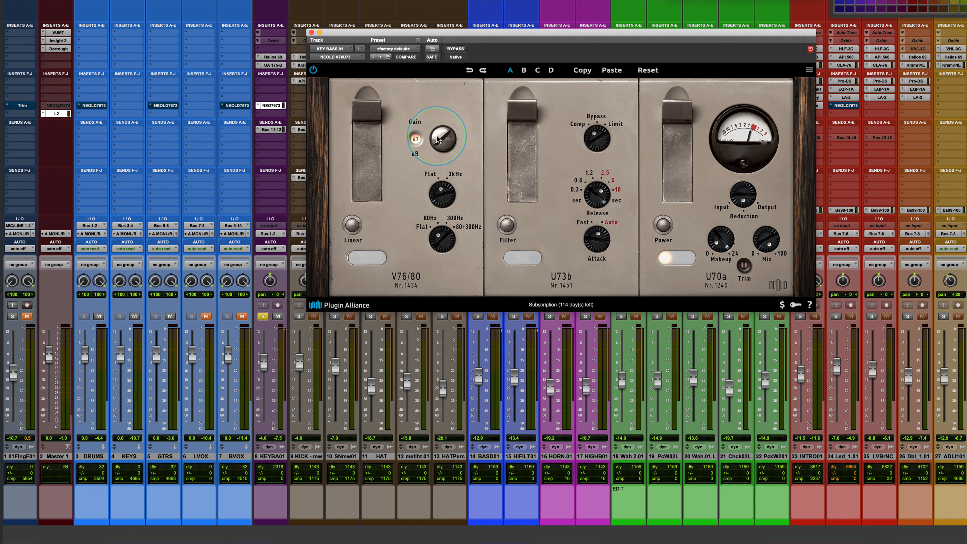
{"action": "key", "text": "space"}
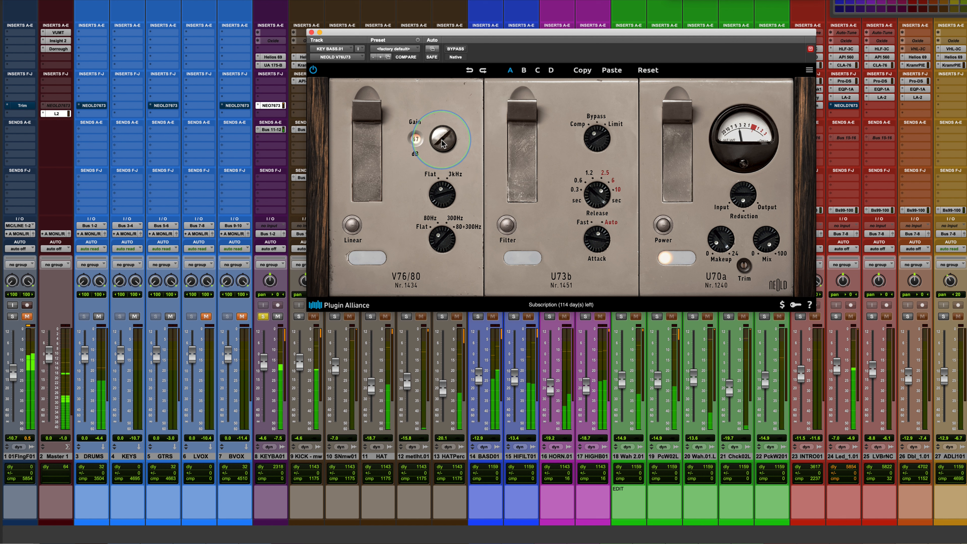
- Turn on the U73b Filter for KEY BASS.01 and set the preamp gain to 44 dB
{"action": "left_click_drag", "start_coordinate": [456, 161], "coordinate": [442, 179]}
{"action": "left_click", "coordinate": [522, 258]}
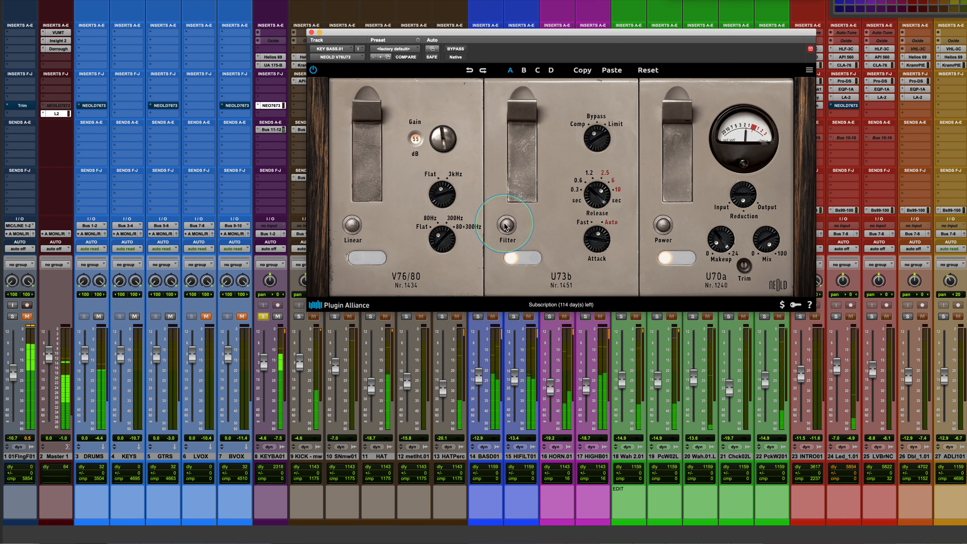
{"action": "left_click_drag", "start_coordinate": [439, 142], "coordinate": [440, 110]}
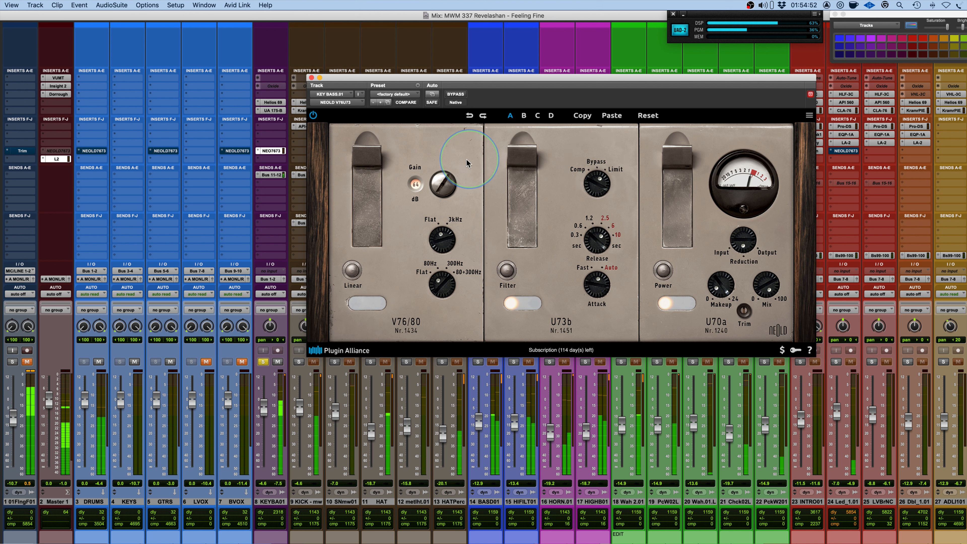
- Raise the preamp gain and set Makeup to about 2.3 dB, comparing the result against the plug-in bypass
{"action": "left_click_drag", "start_coordinate": [431, 188], "coordinate": [434, 176]}
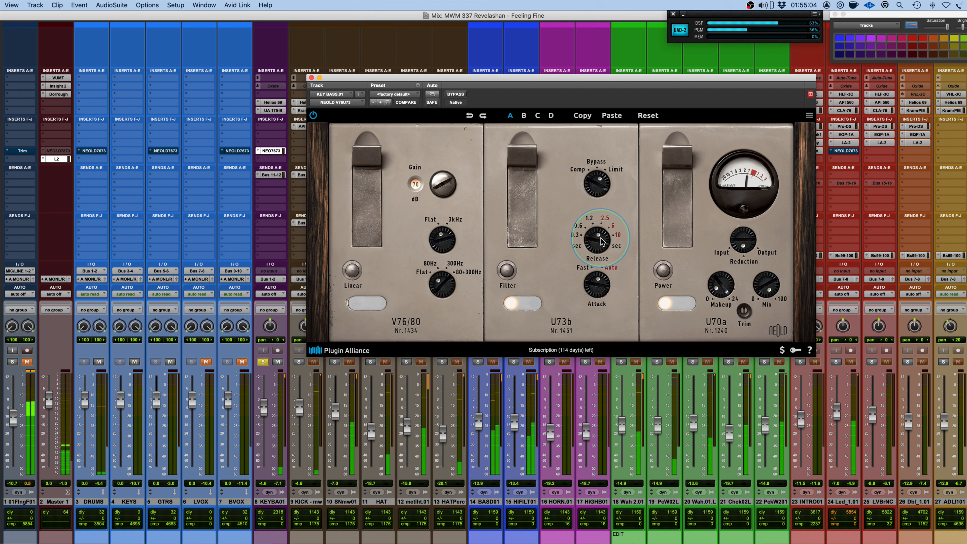
{"action": "left_click", "coordinate": [455, 94]}
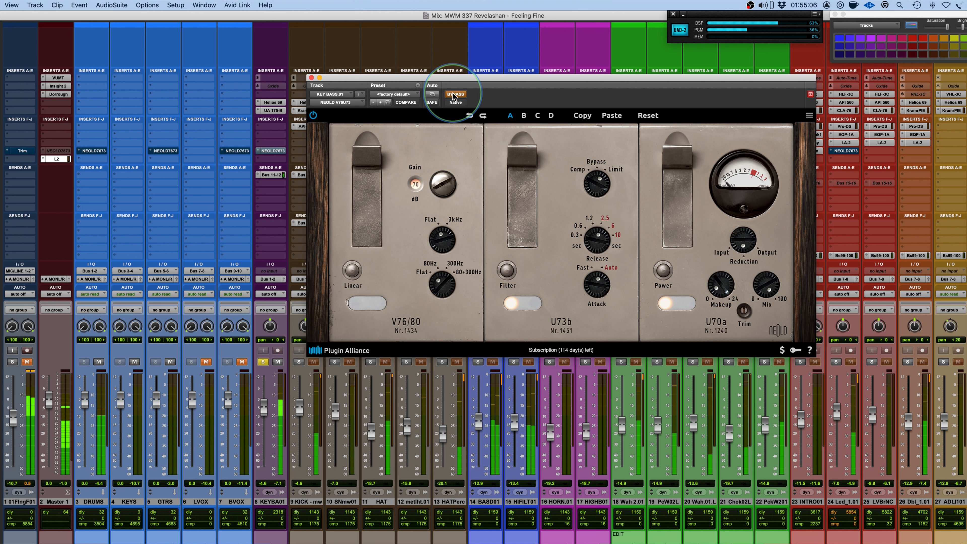
{"action": "left_click", "coordinate": [454, 95]}
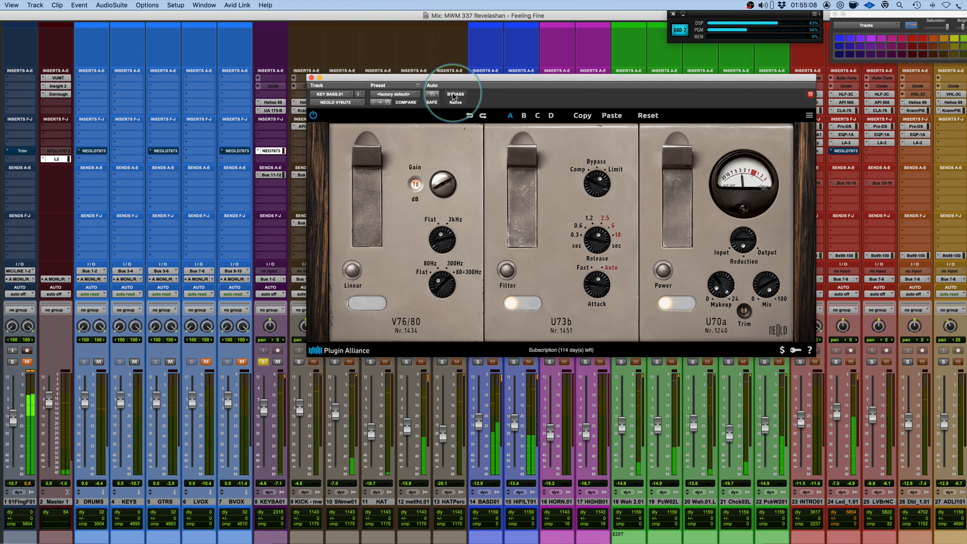
{"action": "left_click_drag", "start_coordinate": [717, 294], "coordinate": [717, 292]}
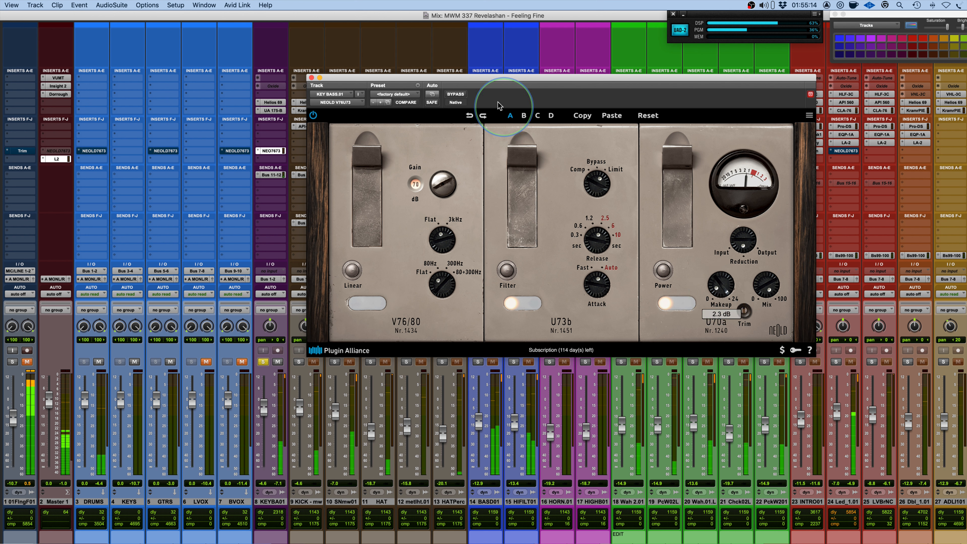
{"action": "left_click", "coordinate": [455, 95]}
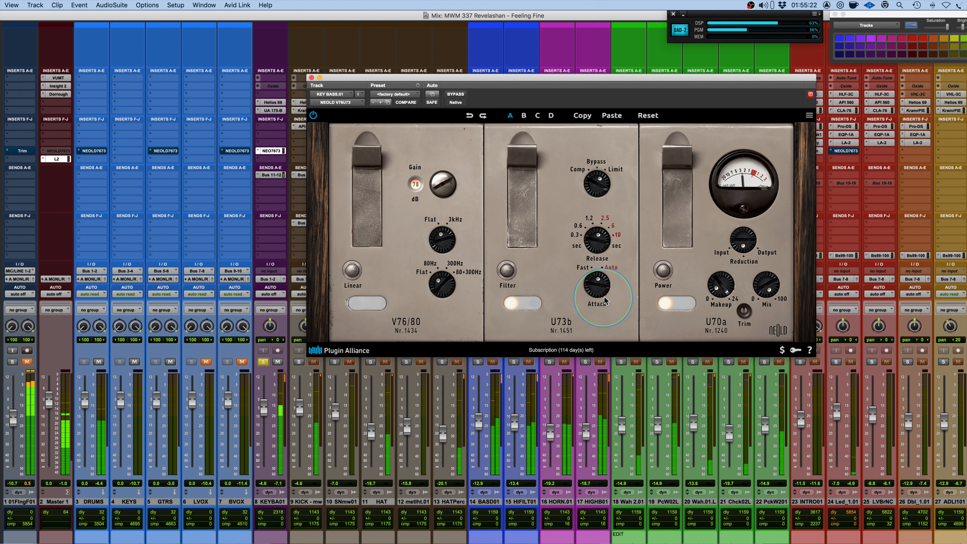
- Stop playback and try the other setting of the U73b Attack selector
{"action": "key", "text": "space"}
{"action": "left_click", "coordinate": [594, 282]}
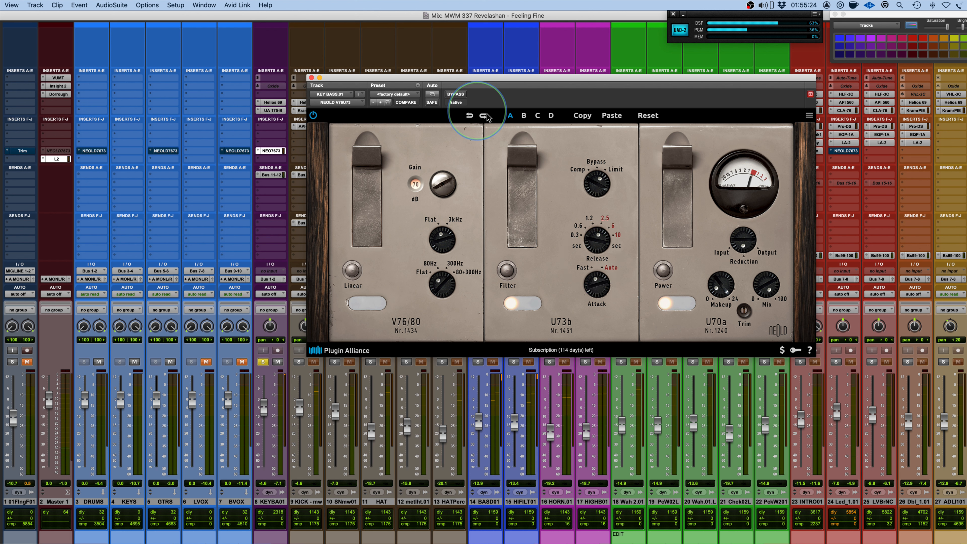
{"action": "key", "text": "space"}
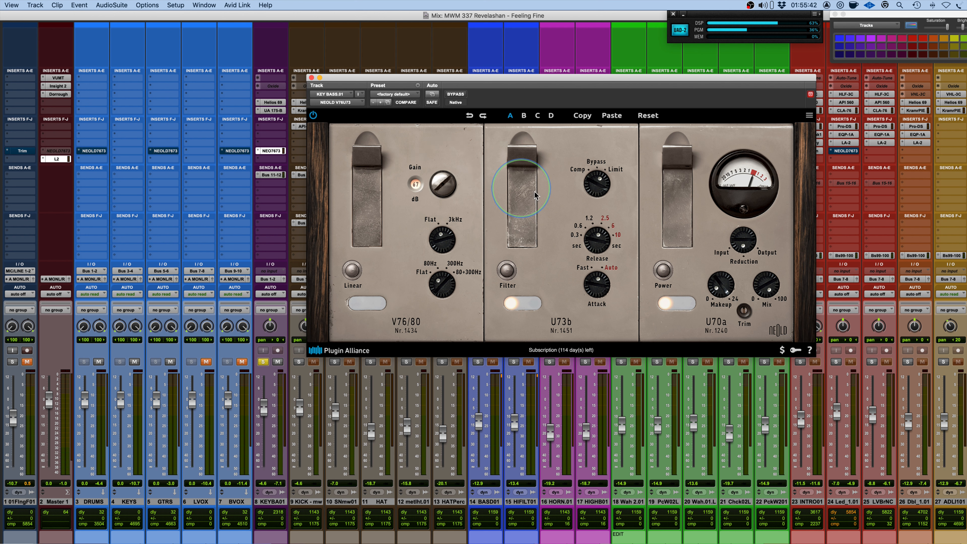
- Readjust the U73b compressor mode, set the preamp gain to 44 dB during playback, and compare against bypass
{"action": "left_click_drag", "start_coordinate": [590, 187], "coordinate": [552, 279]}
{"action": "key", "text": "space"}
{"action": "mouse_move", "coordinate": [436, 189]}
{"action": "left_mouse_down"}
{"action": "mouse_move", "coordinate": [435, 211]}
{"action": "mouse_move", "coordinate": [433, 198]}
{"action": "left_mouse_up"}
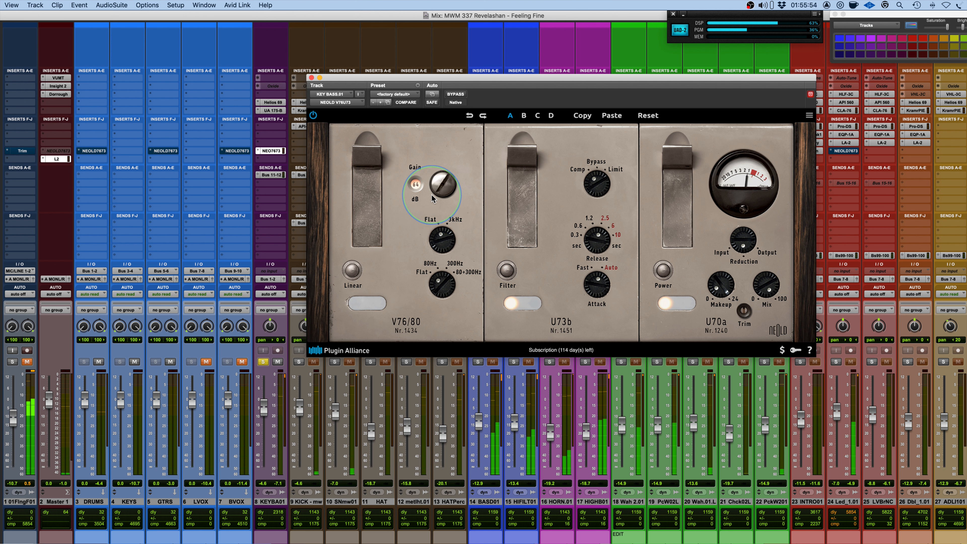
{"action": "left_click", "coordinate": [455, 95]}
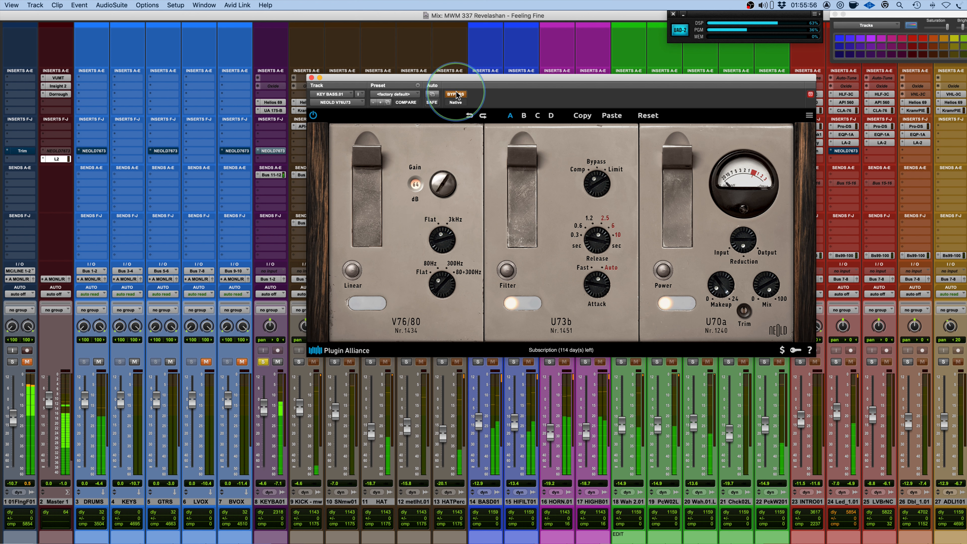
{"action": "left_click", "coordinate": [456, 94]}
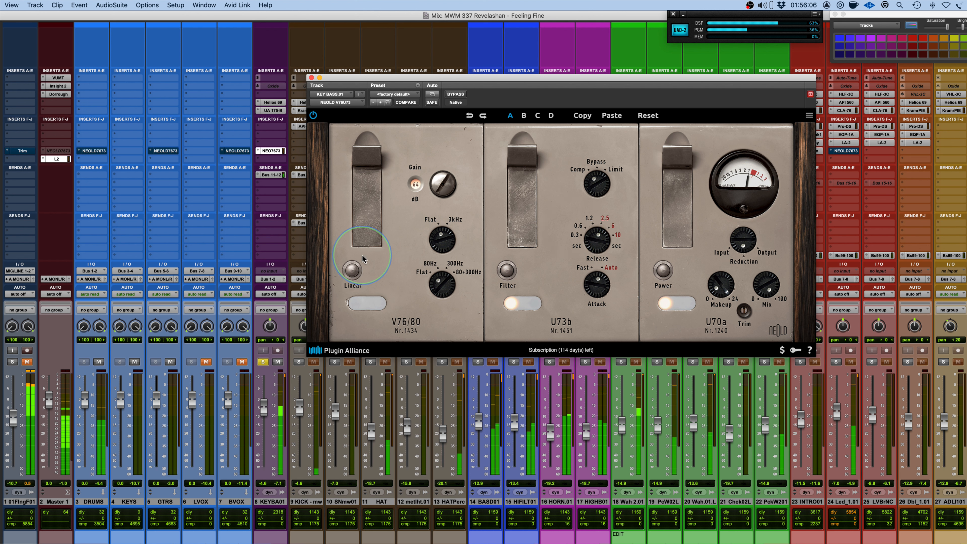
- Unsolo the key bass track and compare its NEOLD insert bypassed and active within the full mix
{"action": "left_click", "coordinate": [264, 363]}
{"action": "left_click", "coordinate": [269, 151]}
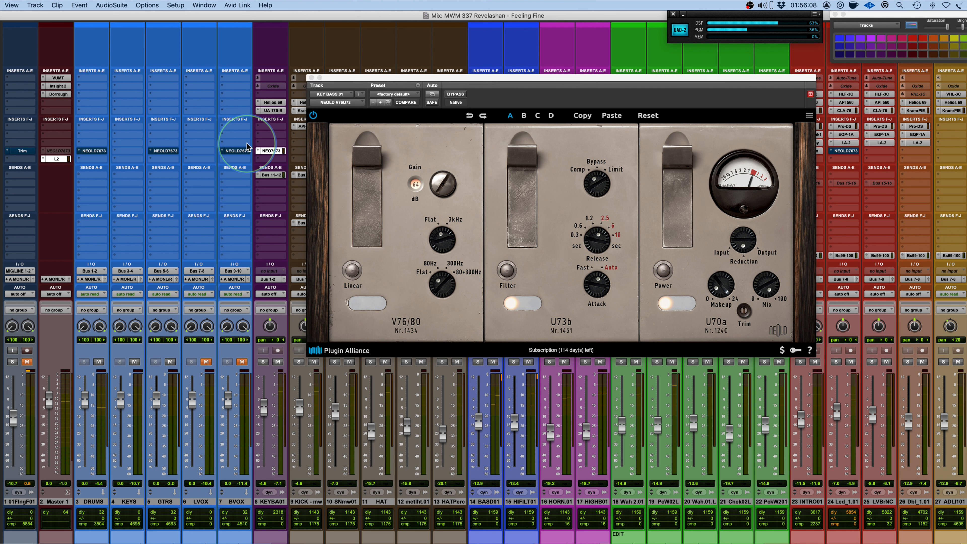
{"action": "left_click", "coordinate": [272, 151], "text": "super"}
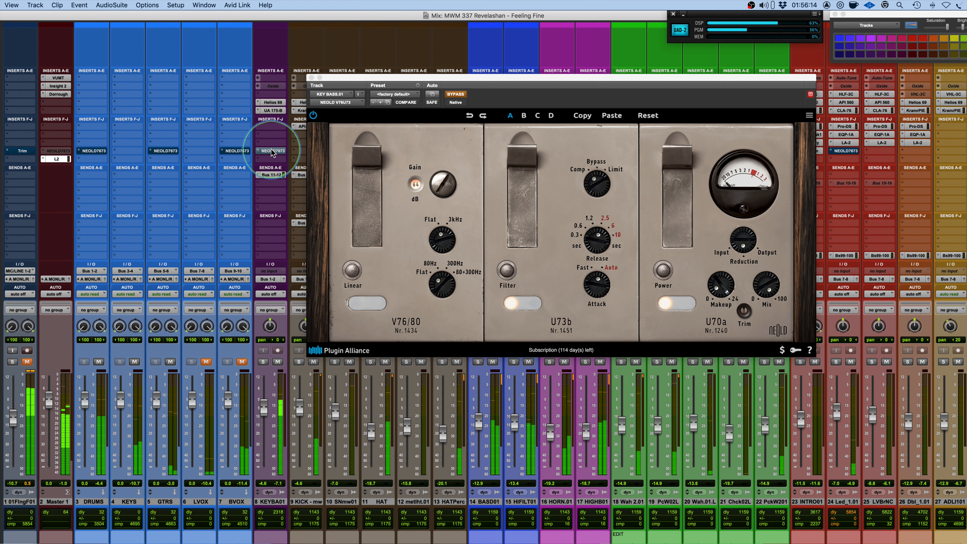
{"action": "left_click", "coordinate": [272, 152], "text": "super"}
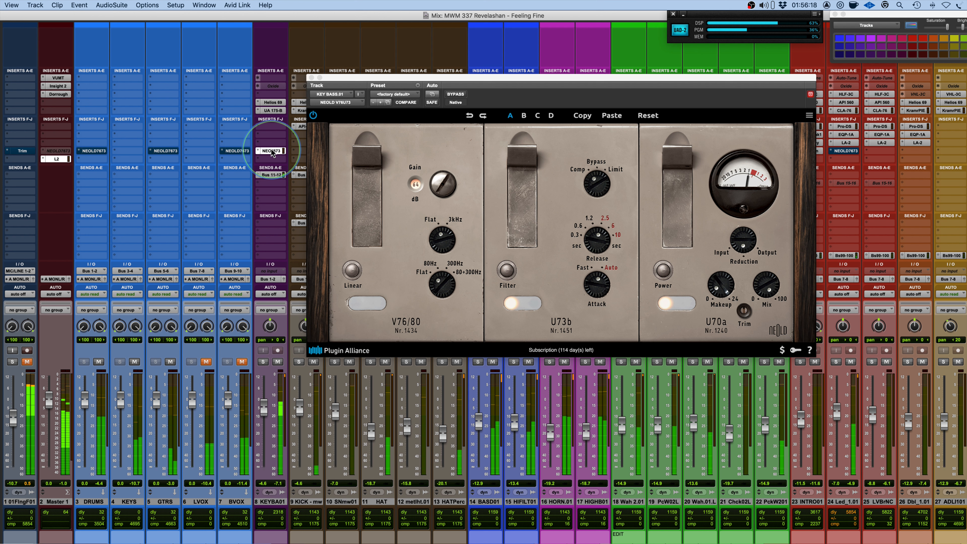
{"action": "left_click", "coordinate": [272, 151], "text": "super"}
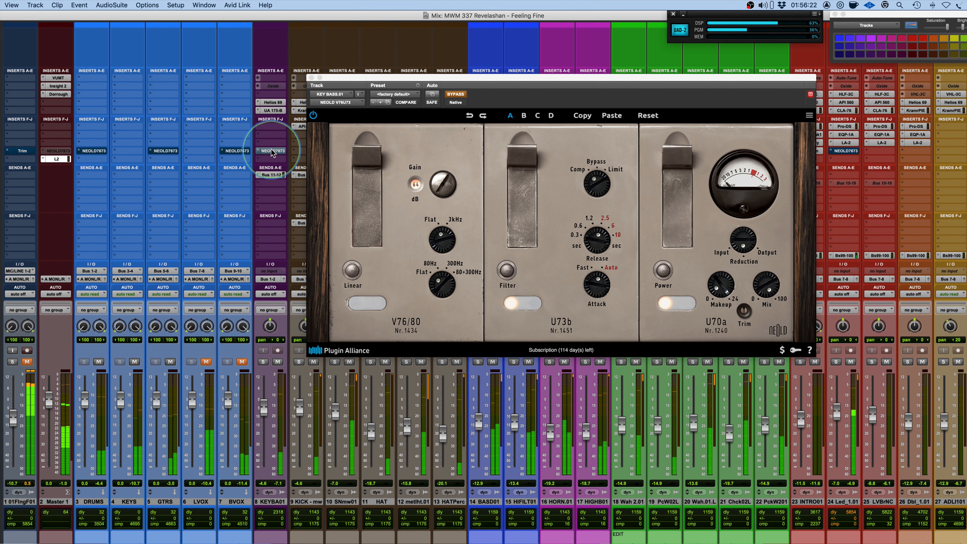
{"action": "left_click", "coordinate": [271, 152], "text": "super"}
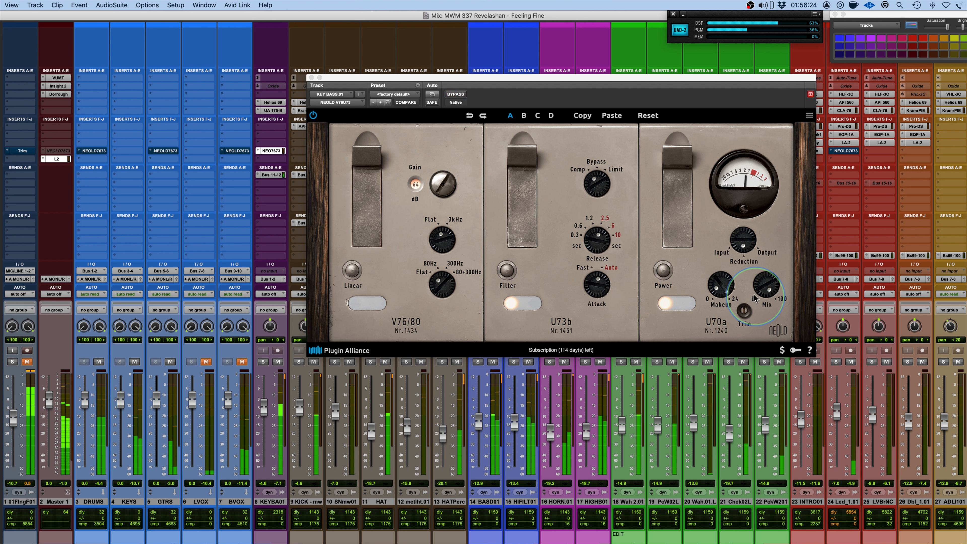
- Set the U70a Makeup to 2.0 dB, recheck the key bass insert against its bypass, and stop playback
{"action": "left_click", "coordinate": [717, 291]}
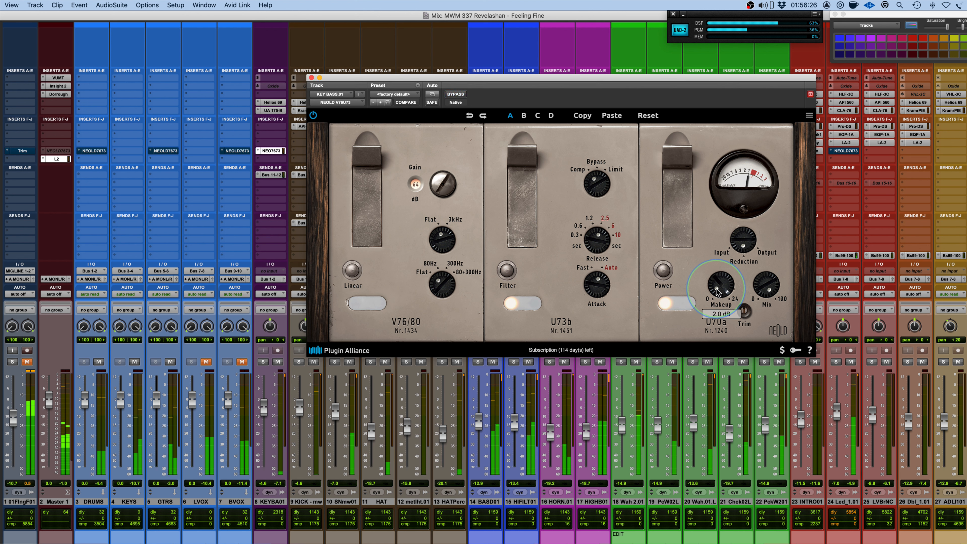
{"action": "left_click", "coordinate": [271, 151]}
{"action": "left_click", "coordinate": [271, 152], "text": "super"}
{"action": "key", "text": "space"}
- Show the hidden DRUMS.dup1 track in the mixer and make it active
{"action": "left_click", "coordinate": [7, 42]}
{"action": "left_click", "coordinate": [181, 418]}
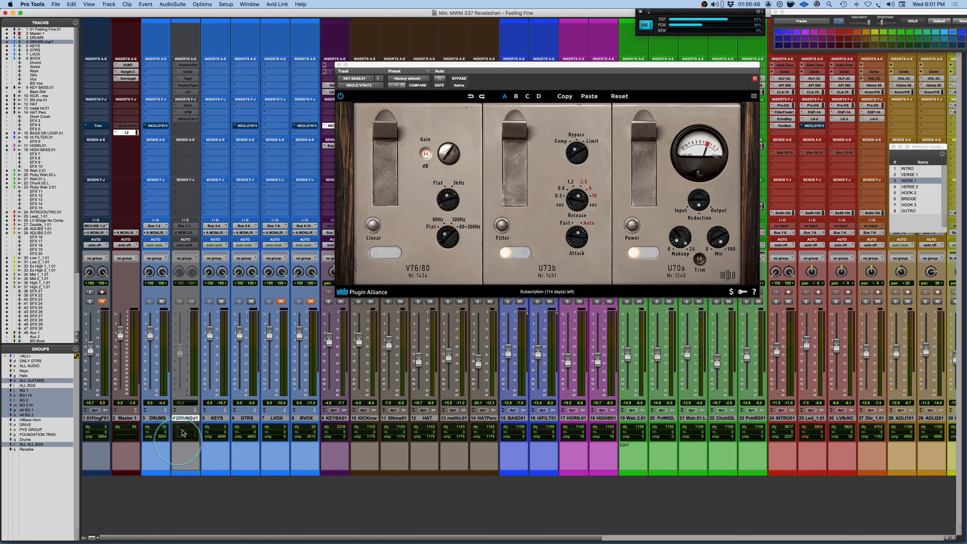
{"action": "right_click", "coordinate": [183, 417]}
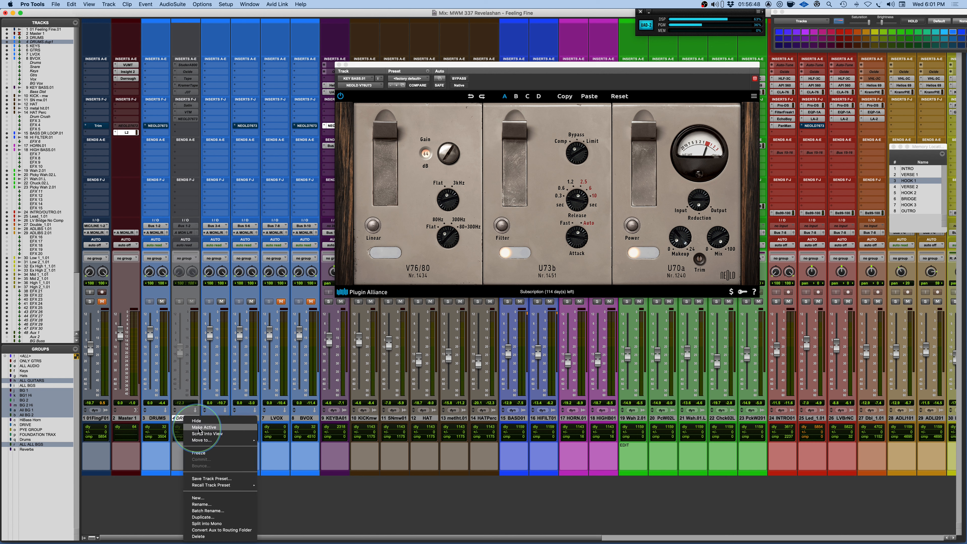
{"action": "left_click", "coordinate": [210, 427]}
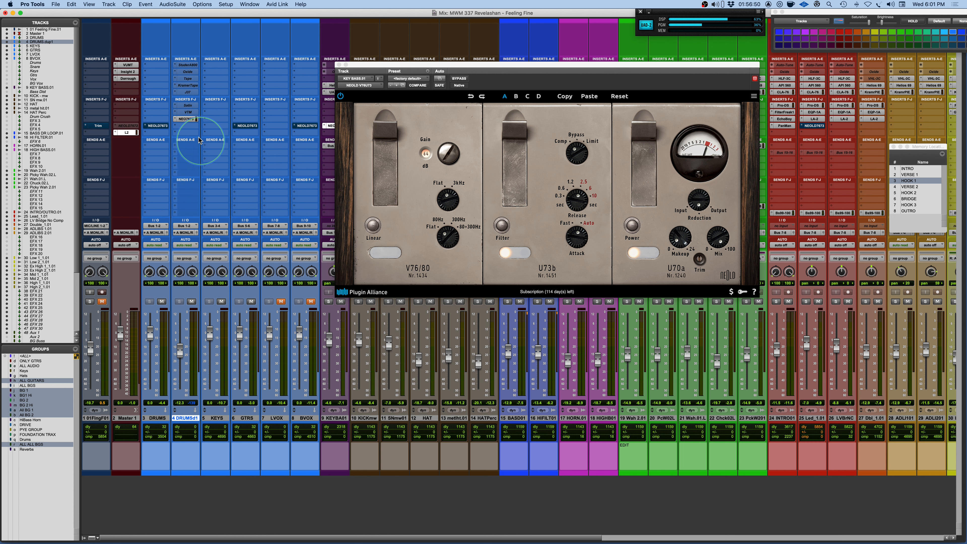